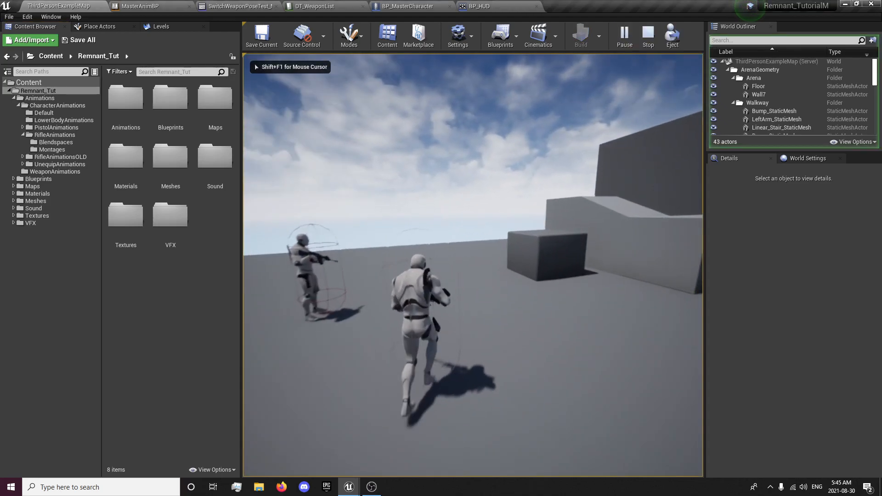
# - Playtest the map by running the character around while swapping between primary and secondary weapons, and end the session
pyautogui.press('w')
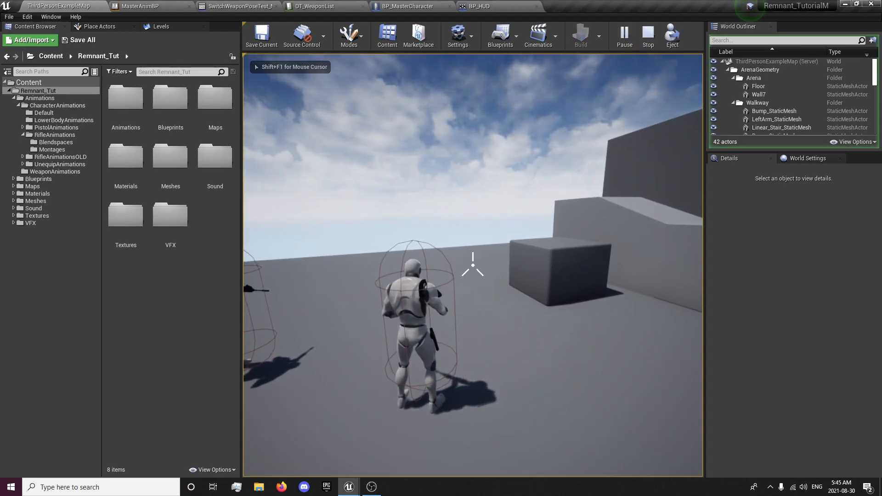
pyautogui.press('w')
pyautogui.press('2')
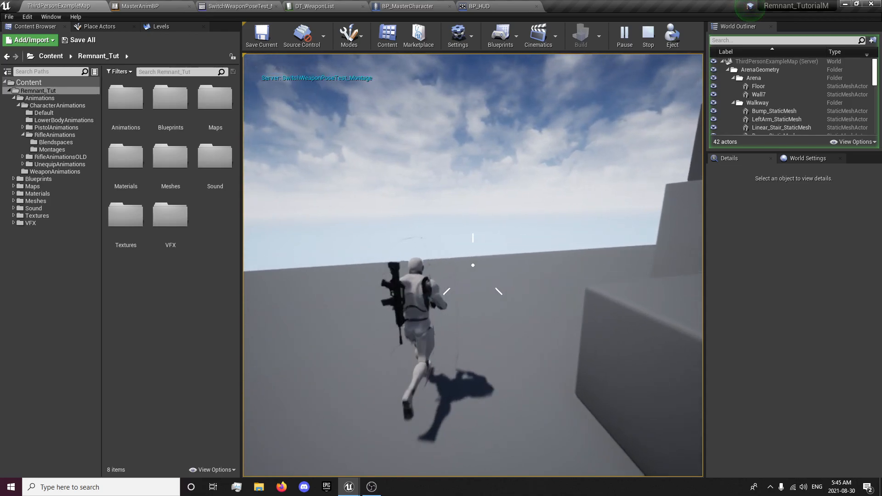
pyautogui.press('w')
pyautogui.press('w')
pyautogui.press('1')
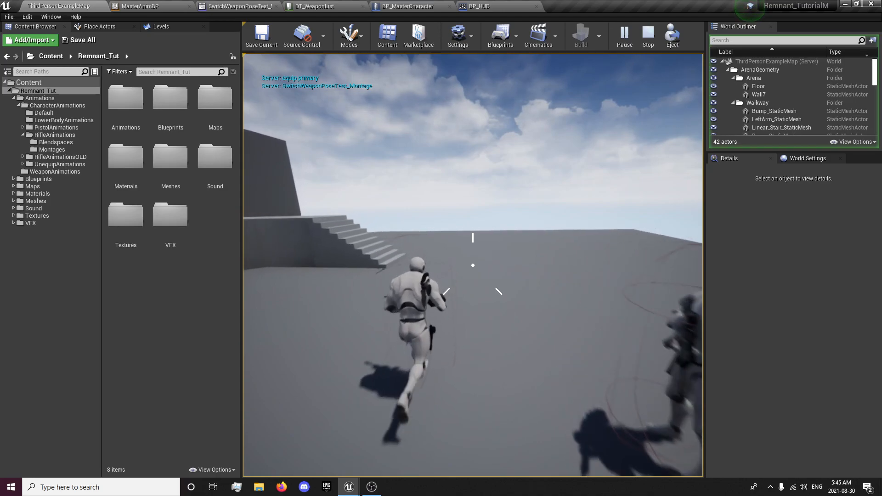
pyautogui.press('w')
pyautogui.press('2')
pyautogui.press('w')
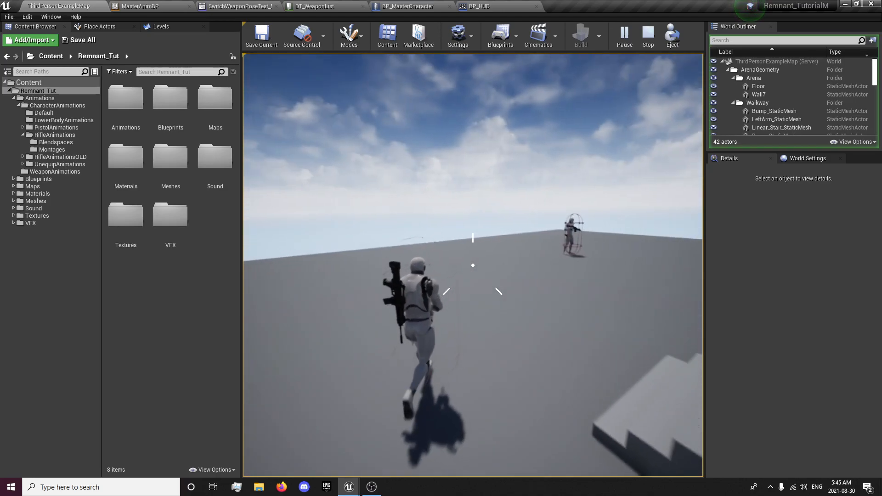
pyautogui.press('w')
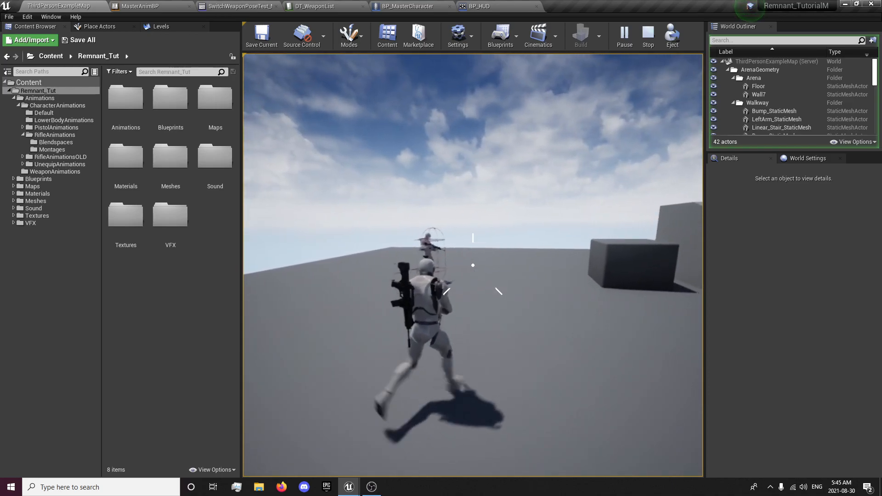
pyautogui.press('w')
pyautogui.press('1')
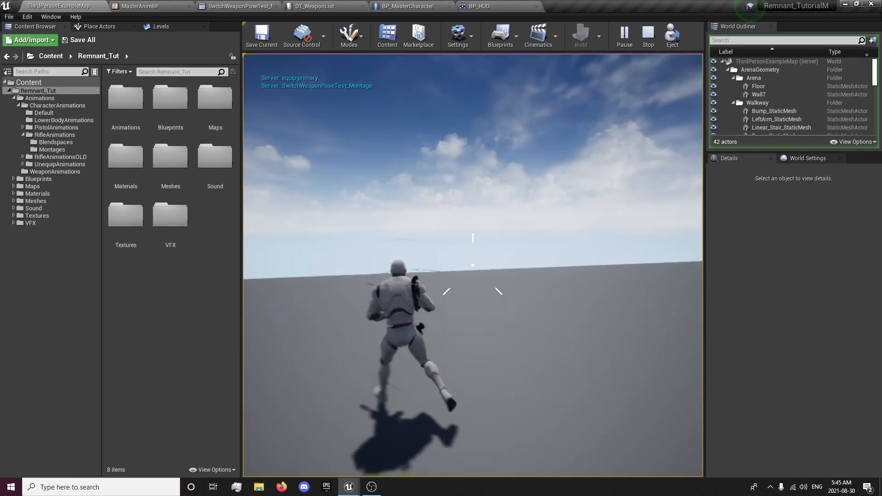
pyautogui.press('w')
pyautogui.press('w')
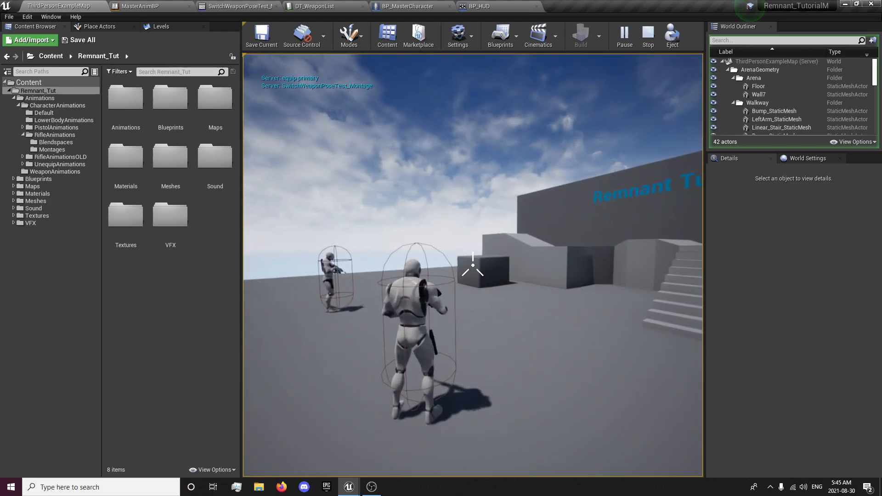
pyautogui.press('Escape')
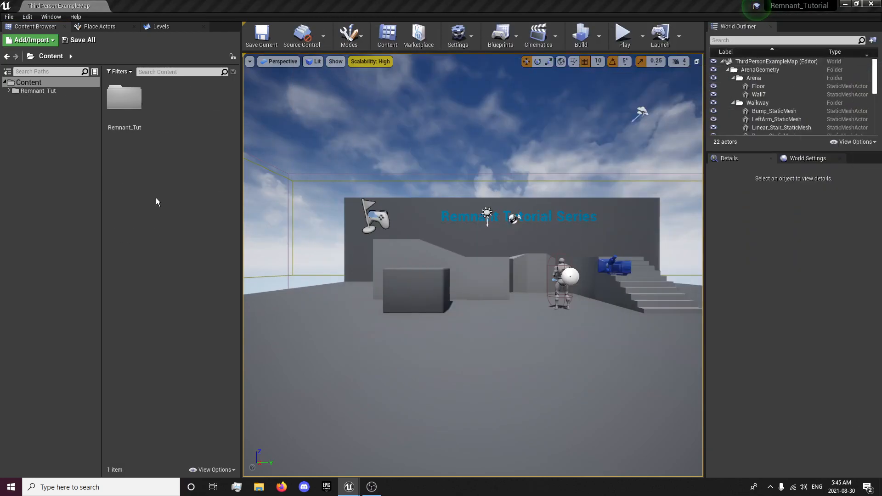
# - Open SwitchWeapon_Montage from the Montages folder inside RifleAnimations under Remnant_Tut's character animations
pyautogui.doubleClick(112, 112)
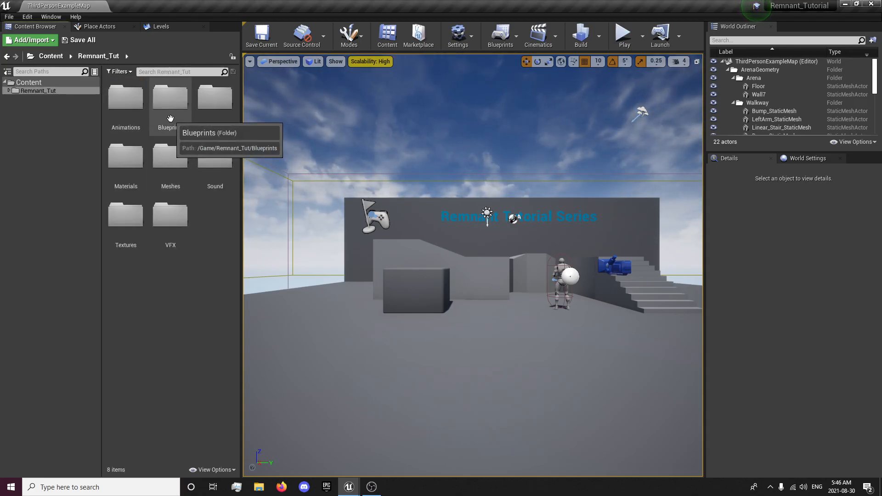
pyautogui.doubleClick(123, 112)
pyautogui.doubleClick(121, 110)
pyautogui.doubleClick(208, 109)
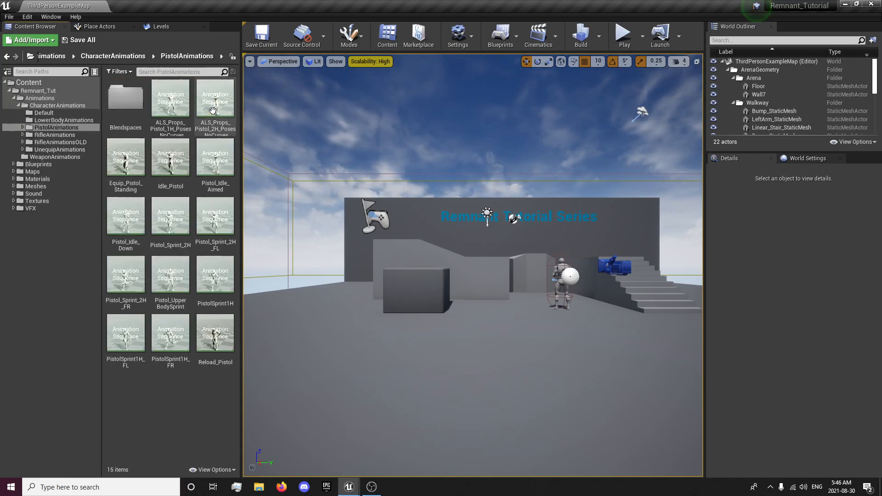
pyautogui.click(97, 56)
pyautogui.doubleClick(126, 156)
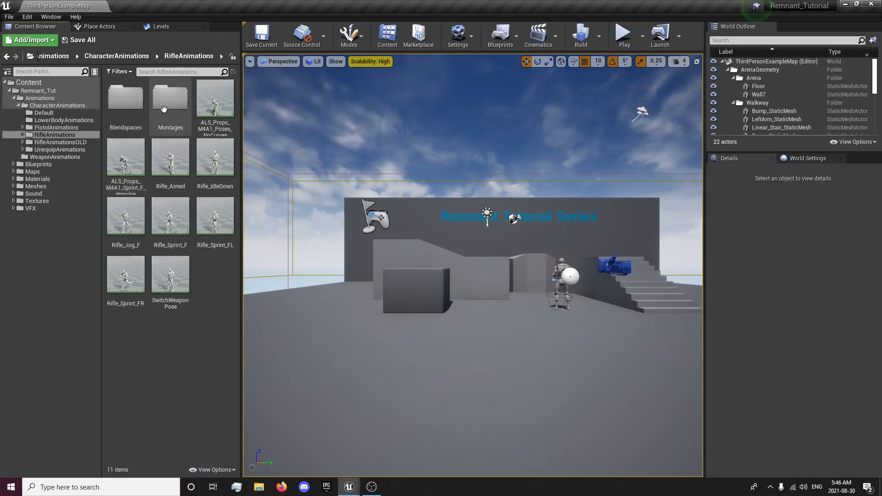
pyautogui.doubleClick(171, 98)
pyautogui.doubleClick(115, 105)
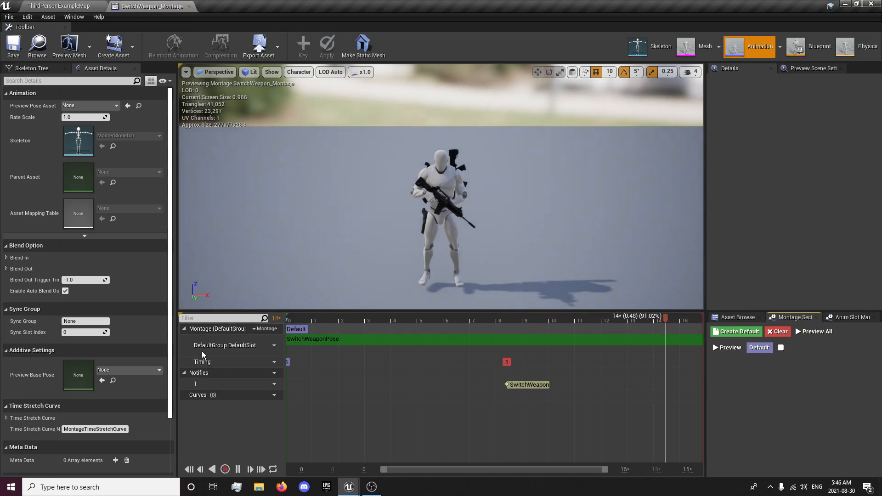
# - Add a slot named UpperBodySlot to DefaultGroup in the Anim Slot Manager
pyautogui.click(270, 345)
pyautogui.moveTo(285, 363)
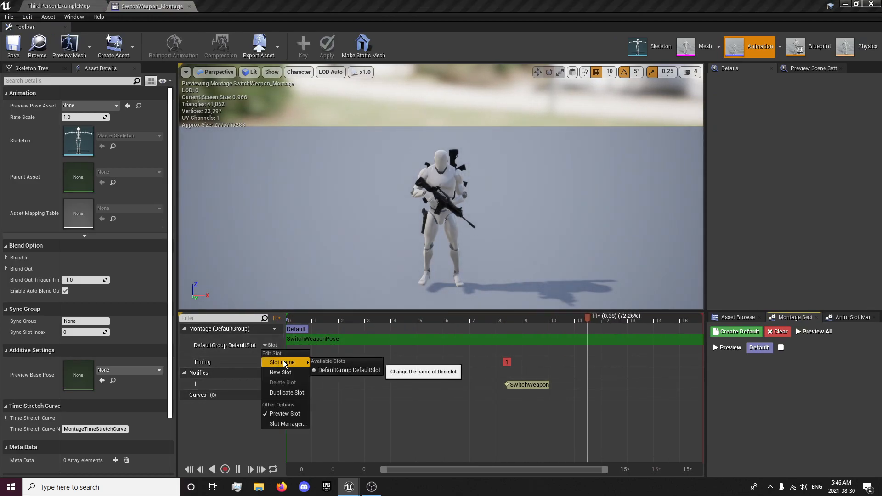
pyautogui.click(742, 378)
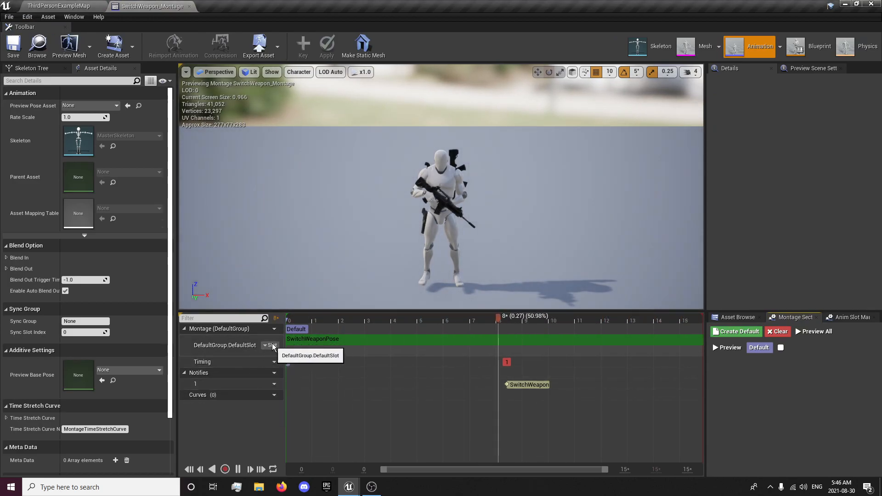
pyautogui.click(841, 317)
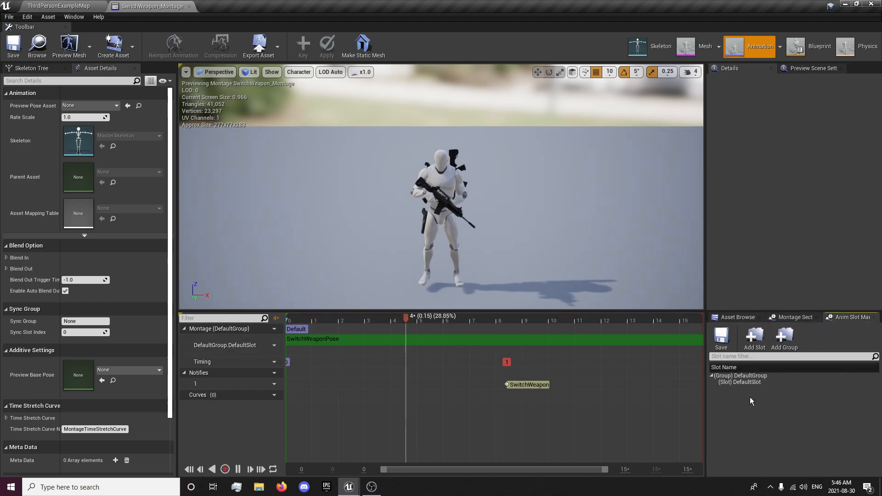
pyautogui.click(271, 330)
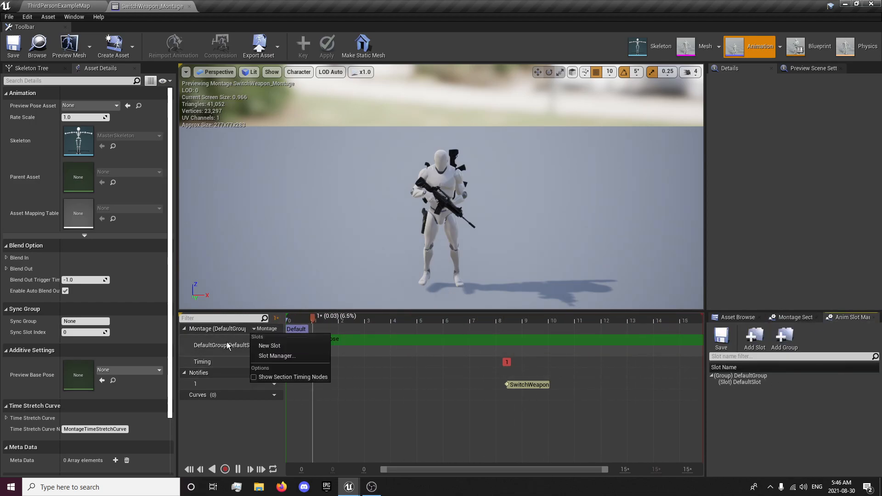
pyautogui.click(229, 345)
pyautogui.click(271, 346)
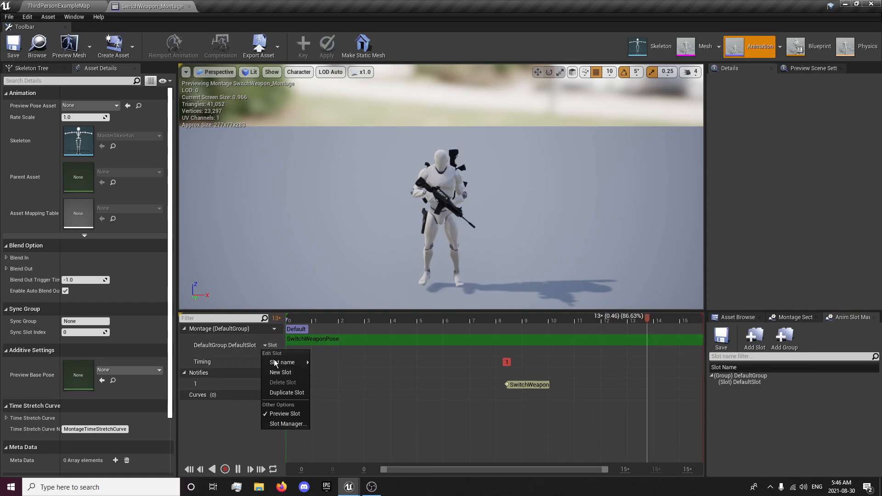
pyautogui.click(288, 423)
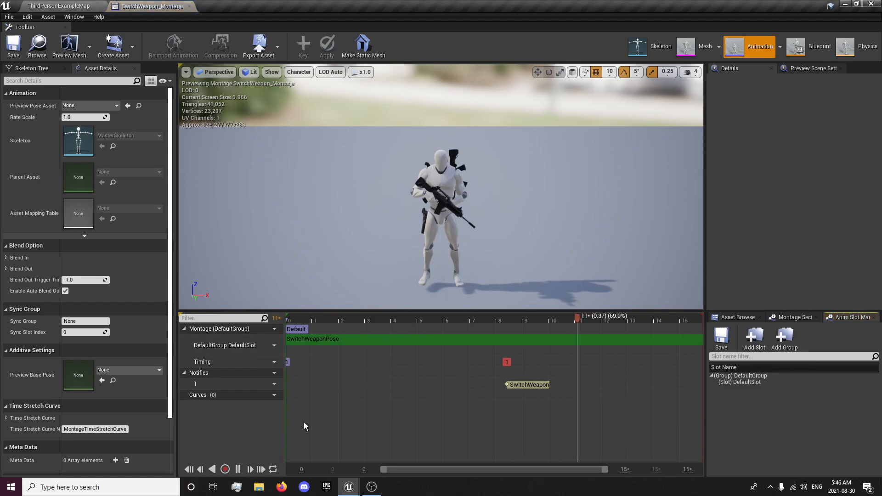
pyautogui.rightClick(743, 383)
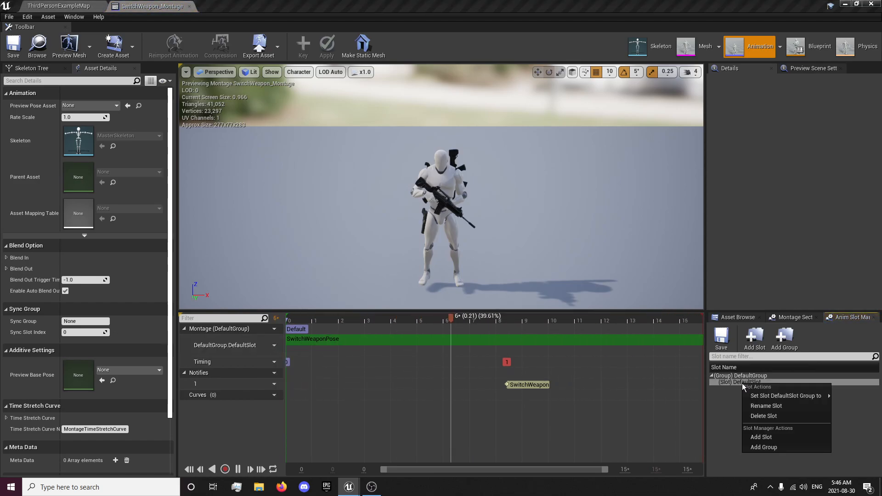
pyautogui.click(770, 437)
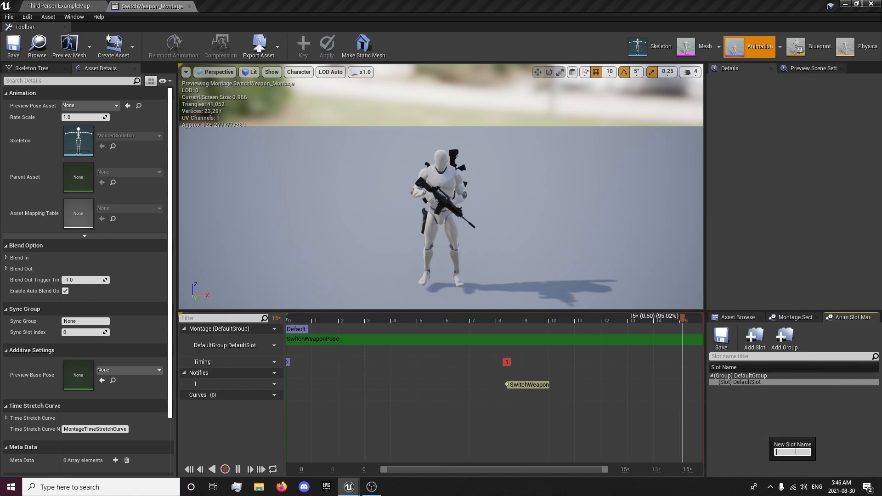
pyautogui.write('UpperBodySlot')
pyautogui.press('Return')
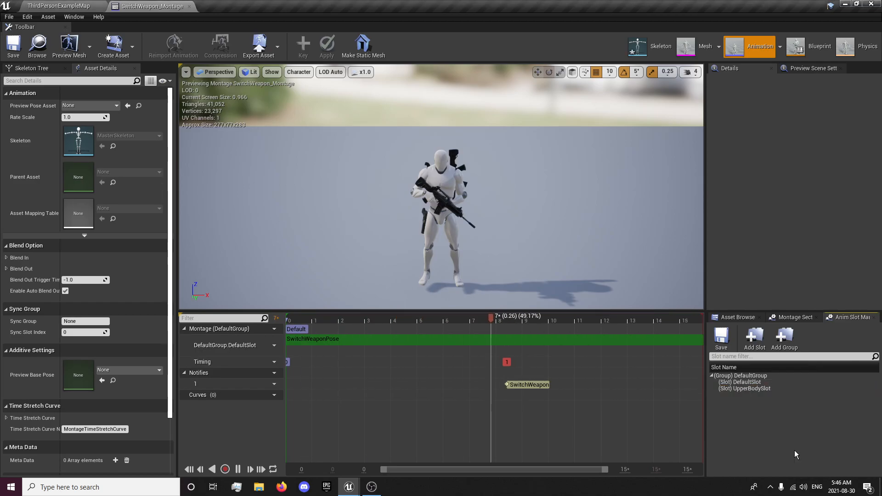
# - Assign the montage track to DefaultGroup.UpperBodySlot, reopen the montage to check the assignment, and close it
pyautogui.click(749, 388)
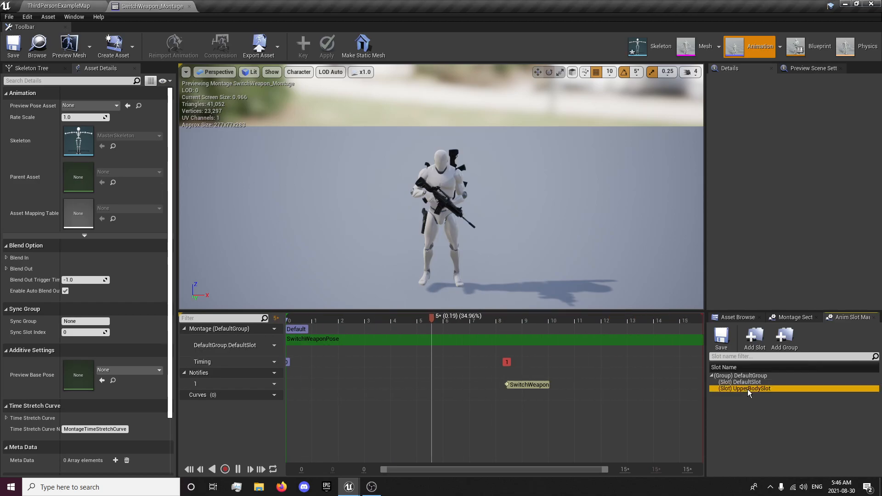
pyautogui.click(267, 347)
pyautogui.moveTo(282, 362)
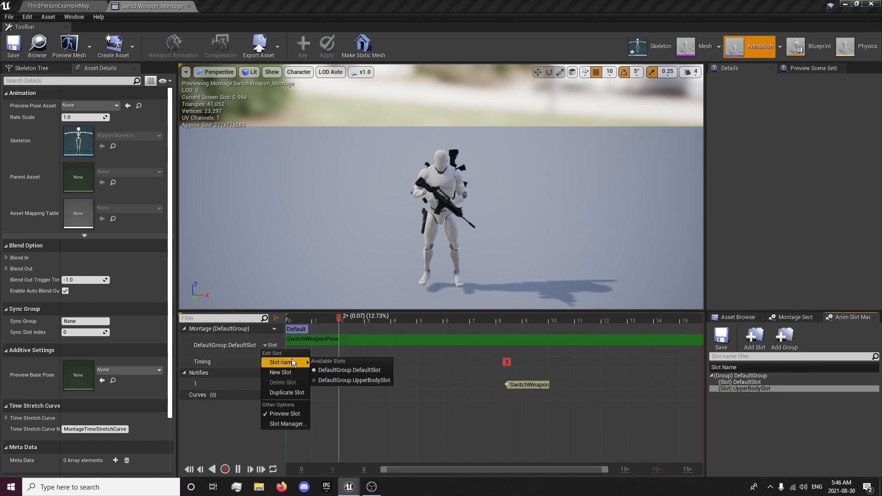
pyautogui.click(345, 381)
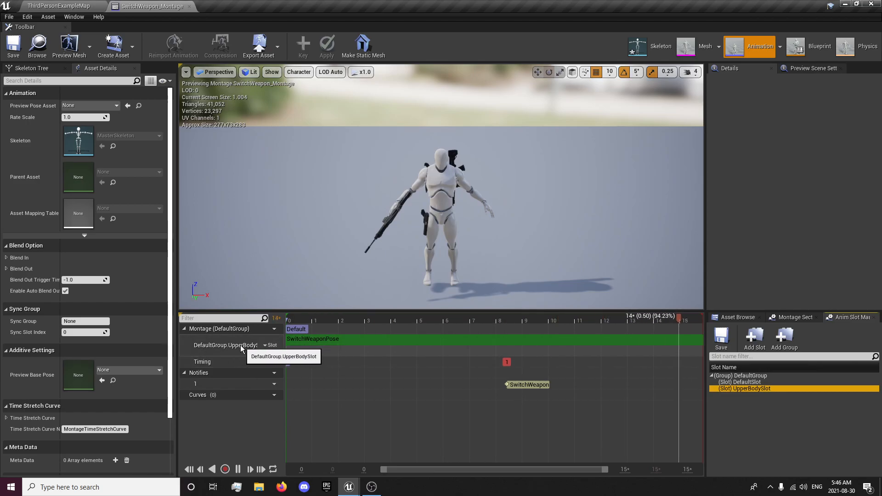
pyautogui.click(189, 6)
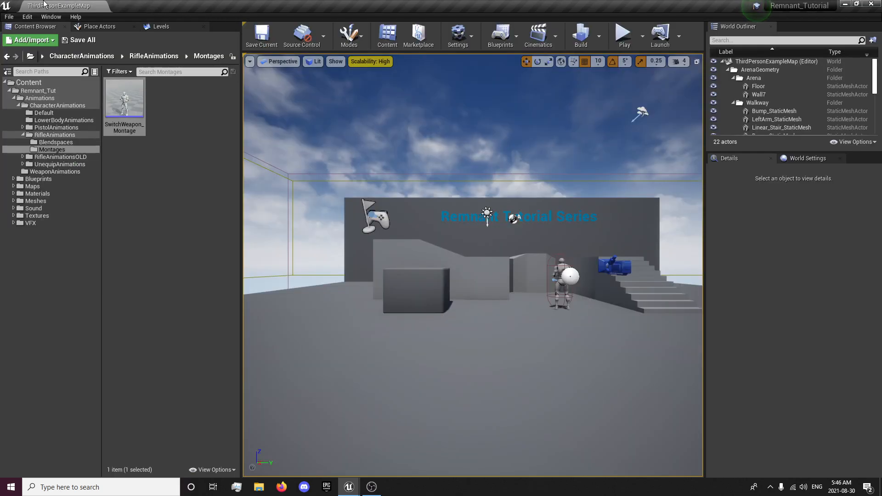
pyautogui.doubleClick(127, 114)
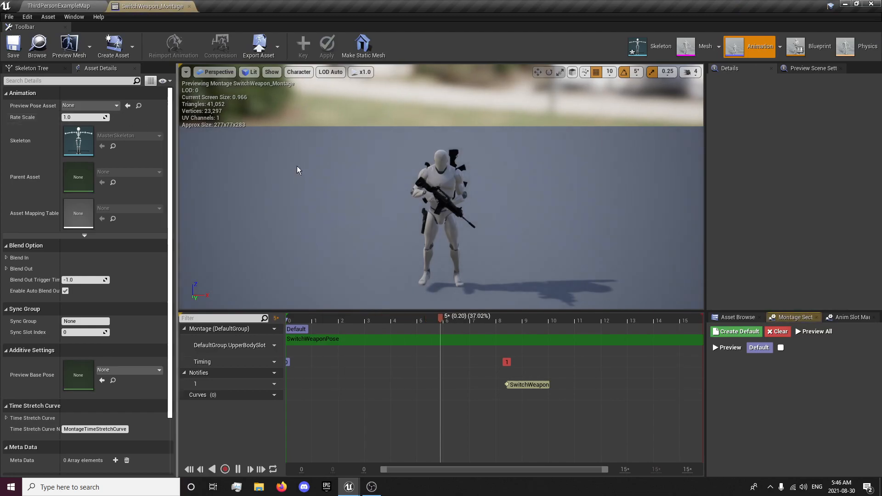
pyautogui.click(189, 6)
# - Open the MasterAnimBP animation blueprint from the Animations folder
pyautogui.click(144, 57)
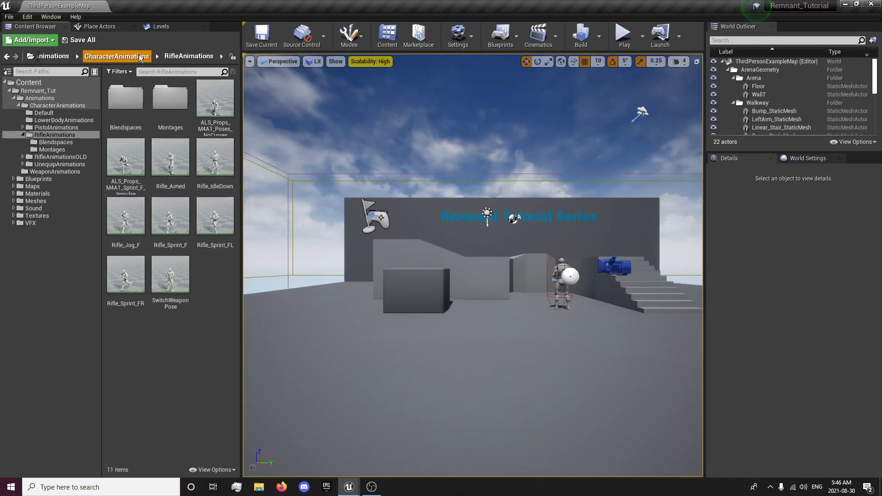
pyautogui.click(139, 55)
pyautogui.click(116, 57)
pyautogui.doubleClick(215, 99)
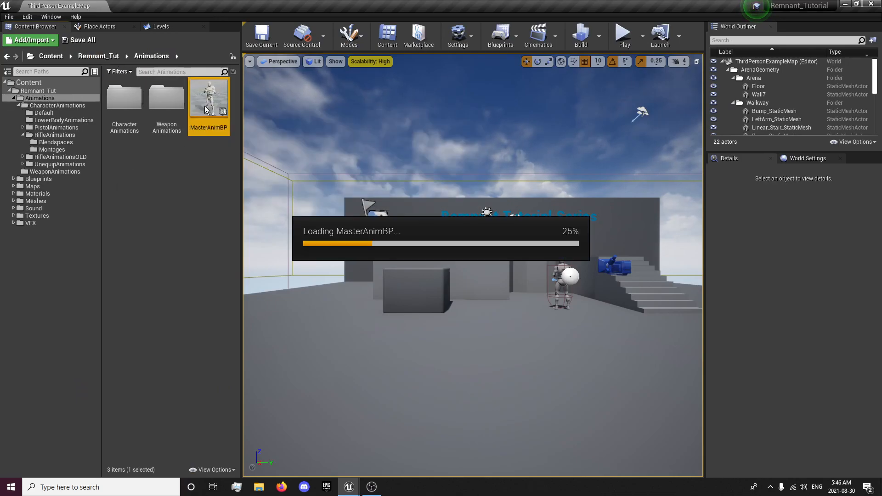
# - Move the nodes used to record animation blends further down to clear space below the Output Pose section
pyautogui.scroll(-2, 390, 305)
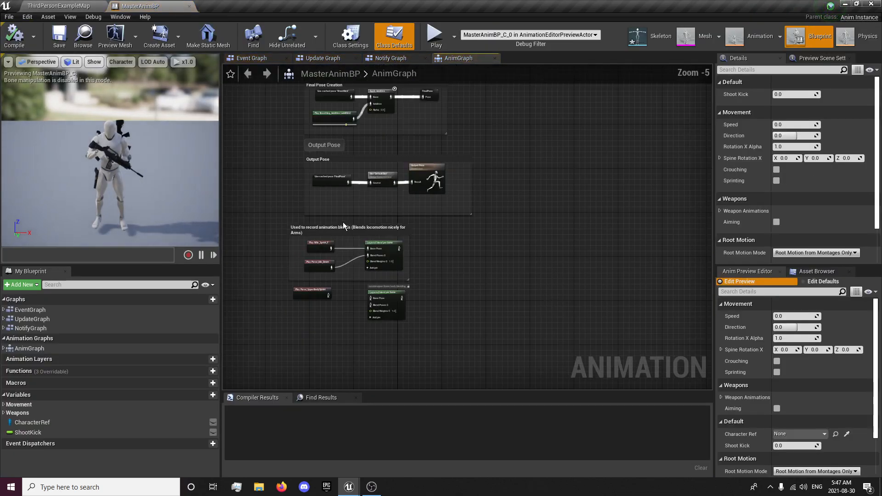
pyautogui.moveTo(432, 346); pyautogui.dragTo(432, 344)
pyautogui.moveTo(380, 245); pyautogui.dragTo(435, 316)
pyautogui.click(412, 239)
pyautogui.scroll(2, 380, 195)
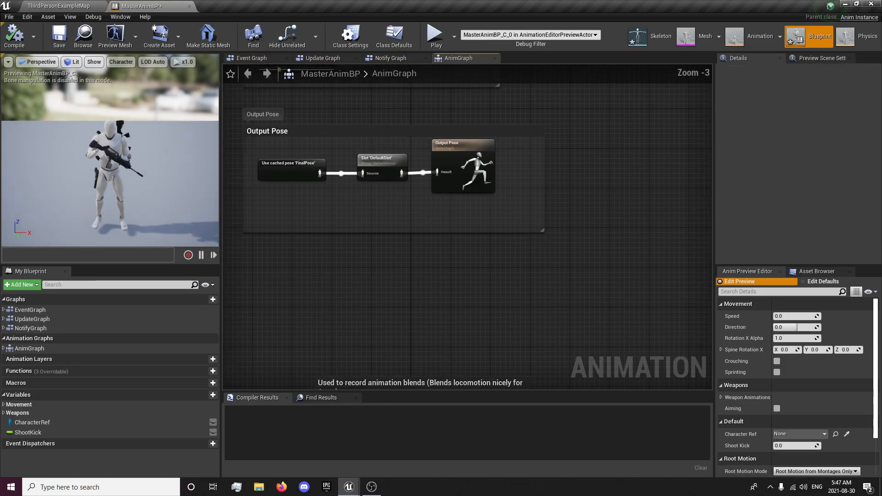
# - Duplicate the cached FinalPose and DefaultSlot nodes, and set the copied slot node to DefaultGroup.UpperBodySlot
pyautogui.moveTo(380, 196); pyautogui.dragTo(424, 225, button='right')
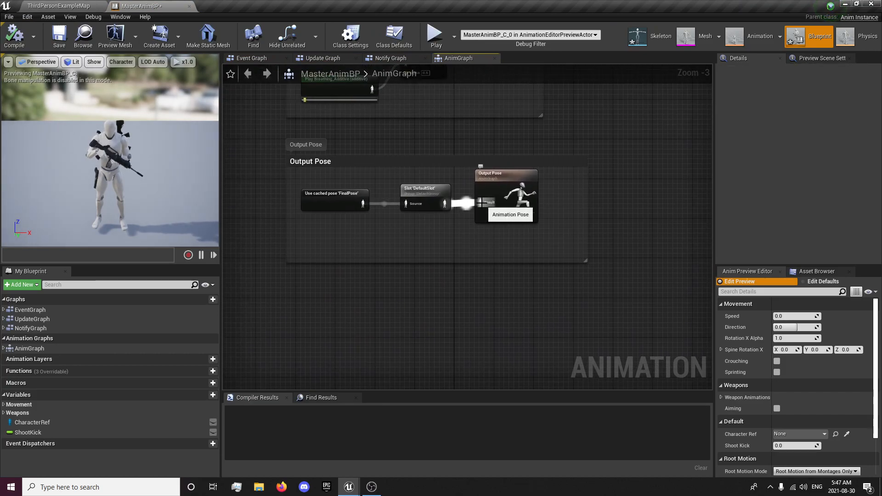
pyautogui.moveTo(355, 235); pyautogui.dragTo(425, 209)
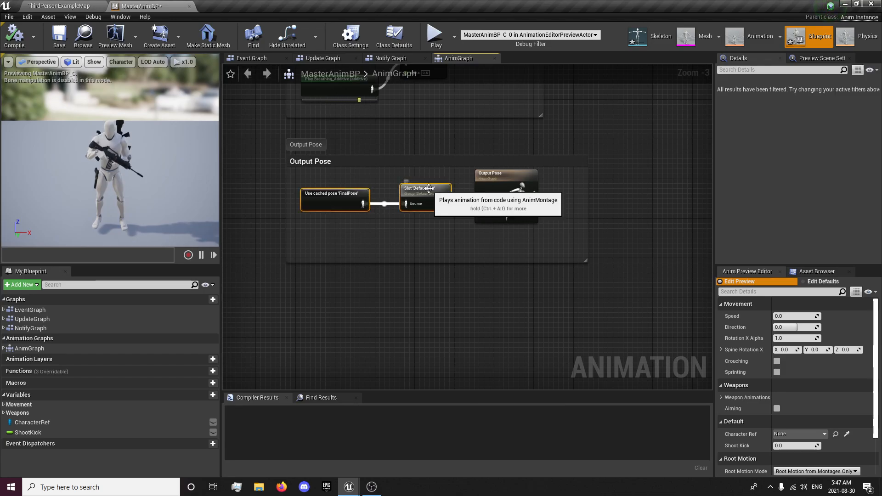
pyautogui.hotkey('ctrl', 'c')
pyautogui.hotkey('ctrl', 'v')
pyautogui.click(388, 272)
pyautogui.click(807, 96)
pyautogui.click(801, 112)
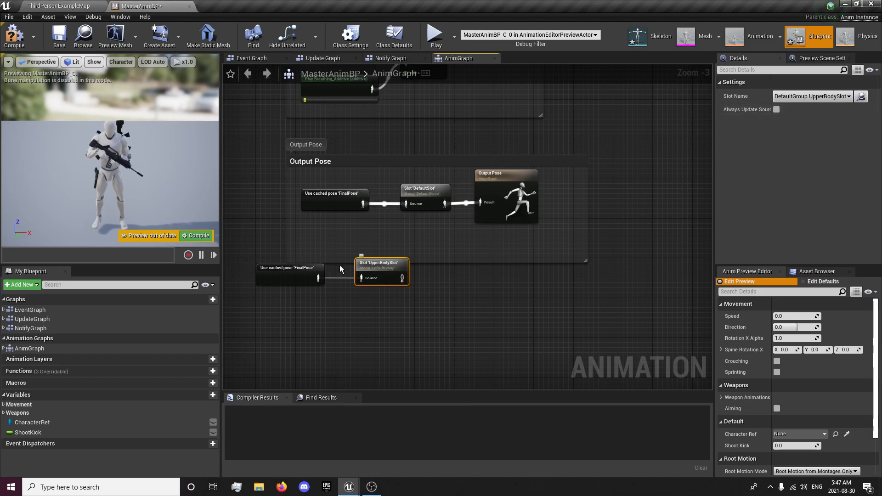
# - Place the copied cached pose and UpperBodySlot nodes directly beneath the originals inside the Output Pose comment box
pyautogui.moveTo(272, 249); pyautogui.dragTo(418, 236)
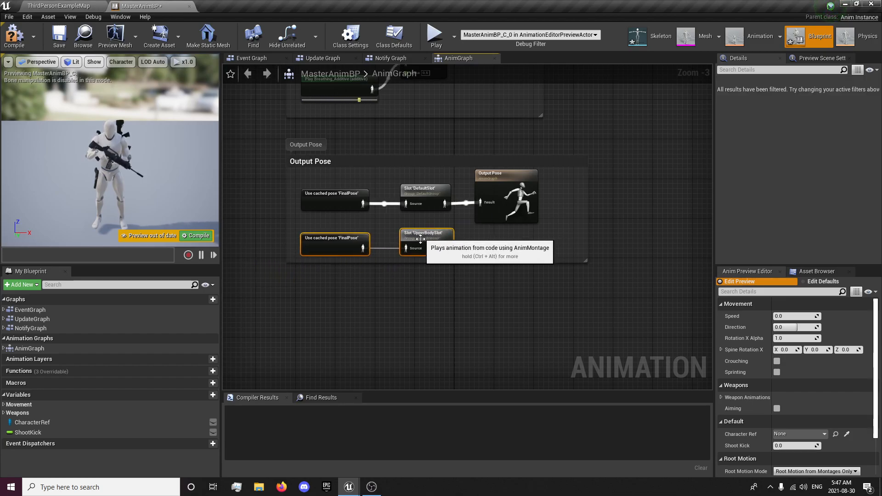
pyautogui.click(420, 288)
pyautogui.scroll(1, 420, 289)
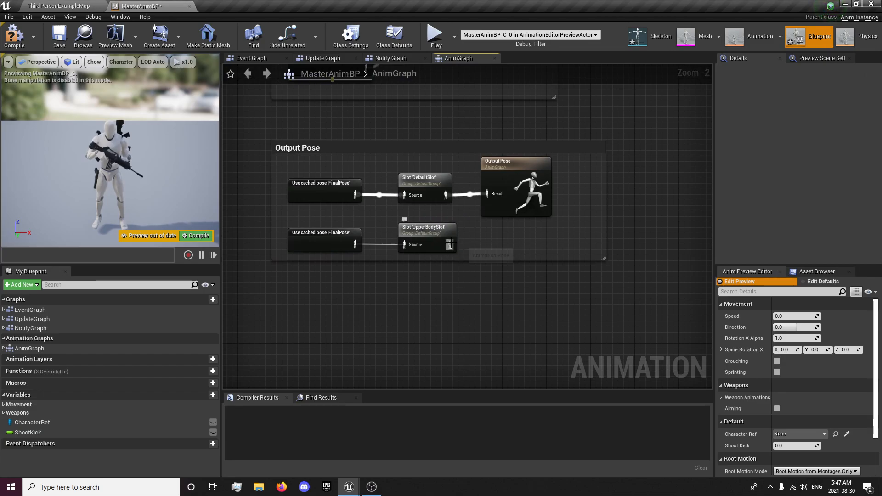
# - Add a Layered blend per bone node and place it beneath the Output Pose node, beside the UpperBodySlot node
pyautogui.moveTo(454, 247); pyautogui.dragTo(496, 308)
pyautogui.write('la')
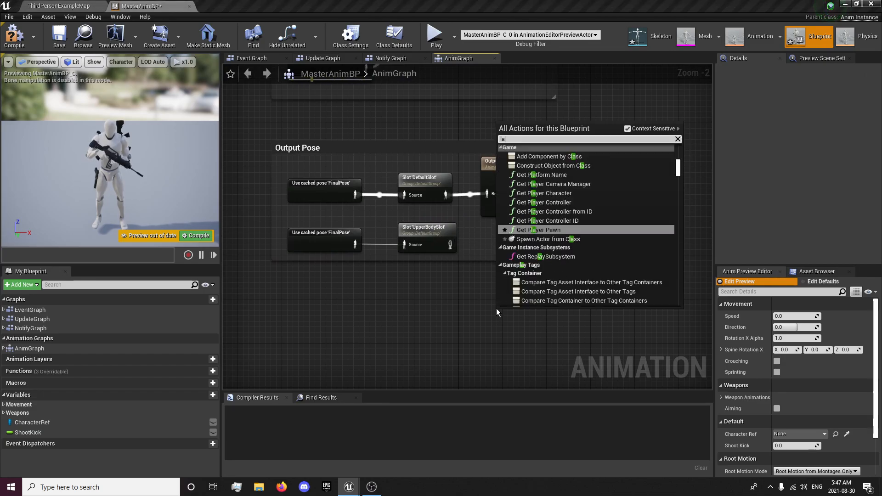
pyautogui.write('yered ble')
pyautogui.press('Return')
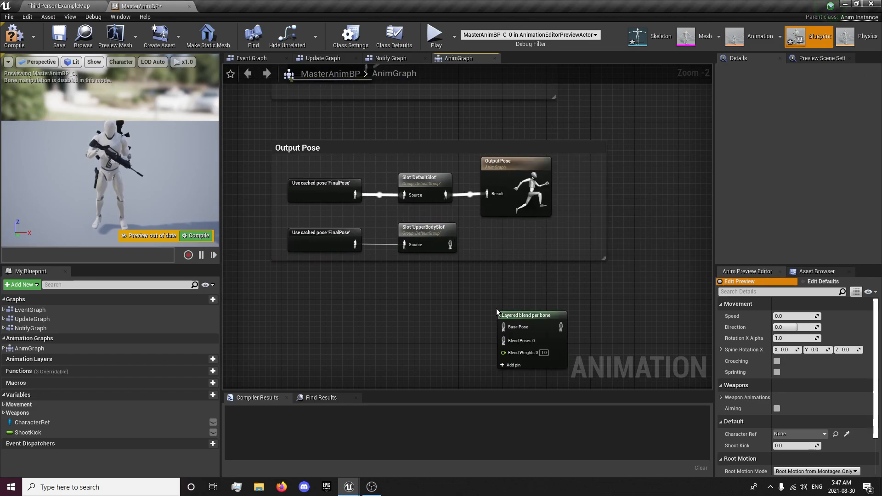
pyautogui.scroll(2, 492, 300)
pyautogui.moveTo(538, 322); pyautogui.dragTo(529, 212)
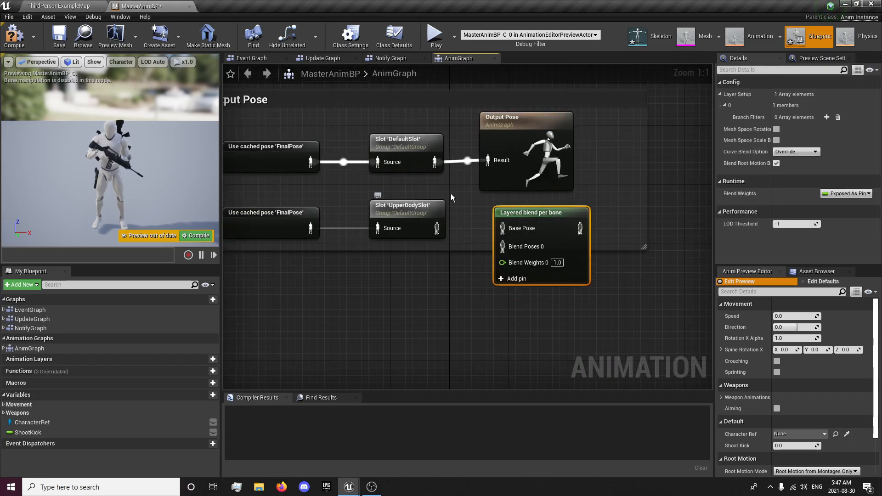
# - Wire DefaultSlot into the blend's Base Pose and its output into Output Pose's Result, spacing the nodes out inside the comment box
pyautogui.moveTo(435, 162); pyautogui.dragTo(504, 227)
pyautogui.moveTo(580, 229); pyautogui.dragTo(669, 200)
pyautogui.moveTo(528, 170); pyautogui.dragTo(429, 149, button='right')
pyautogui.moveTo(429, 151); pyautogui.dragTo(567, 119)
pyautogui.moveTo(548, 184); pyautogui.dragTo(637, 187)
pyautogui.moveTo(631, 208); pyautogui.dragTo(749, 260, button='right')
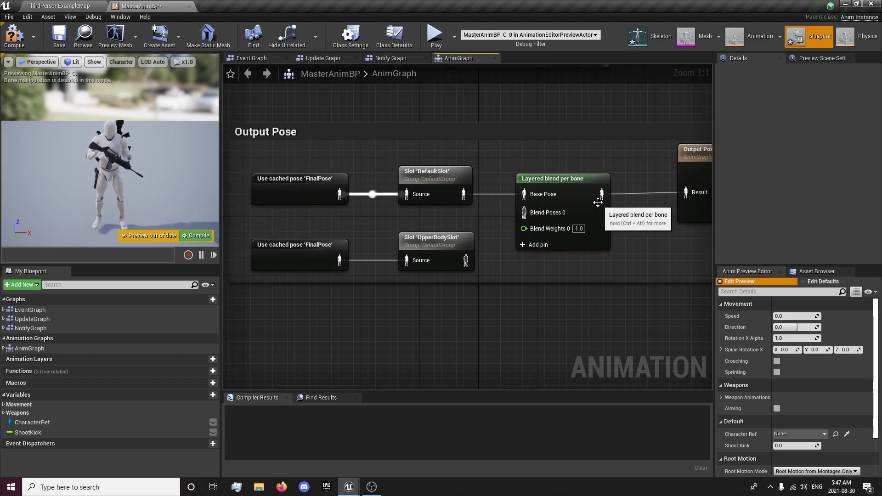
# - Add a branch filter to the blend node with bone name spine_01 and blend depth 3, and enable Mesh Space Scale Blend
pyautogui.click(598, 209)
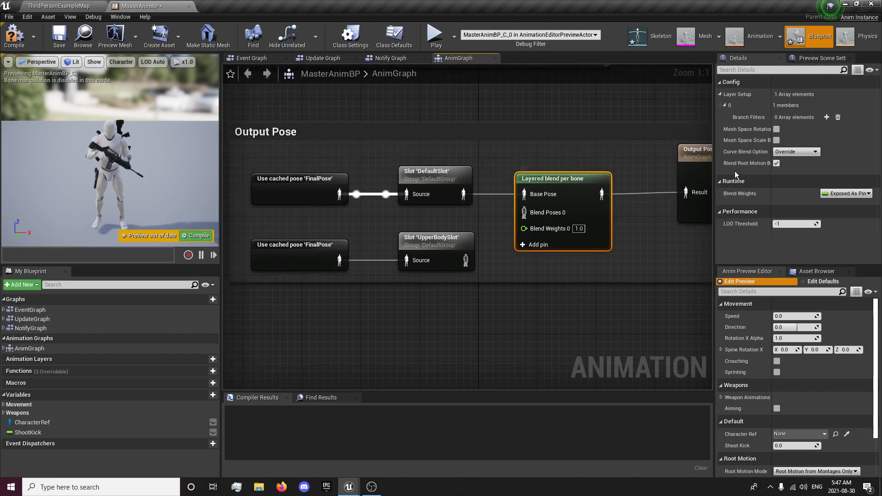
pyautogui.click(826, 118)
pyautogui.write('spine_01')
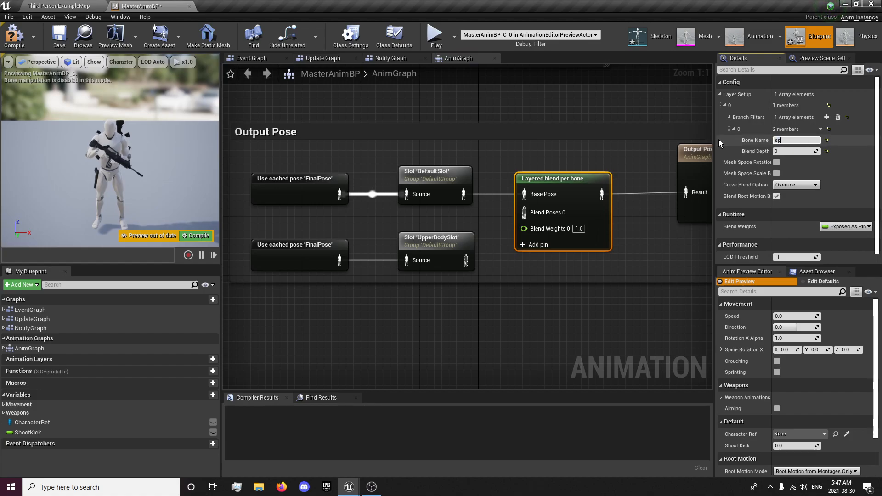
pyautogui.press('Return')
pyautogui.press('Tab')
pyautogui.write('3')
pyautogui.press('Return')
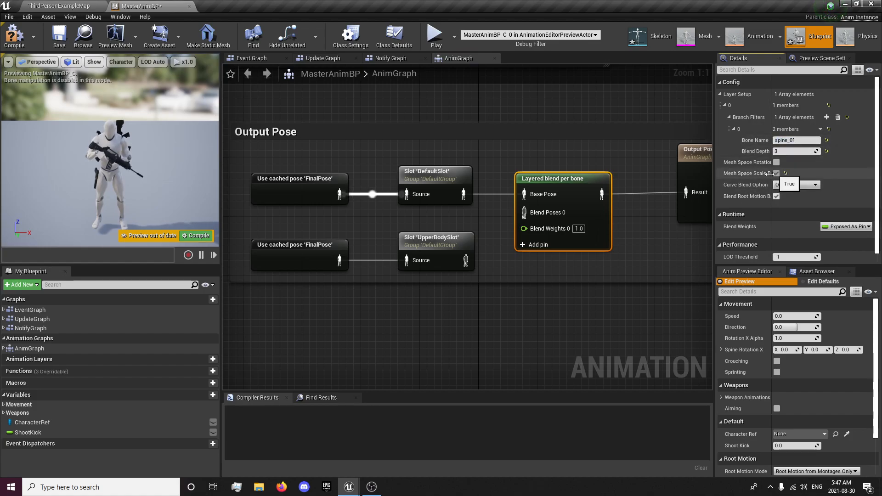
# - Connect the UpperBodySlot output to Blend Poses 0 on the layered blend, then compile and save the blueprint
pyautogui.click(501, 285)
pyautogui.moveTo(466, 260); pyautogui.dragTo(524, 213)
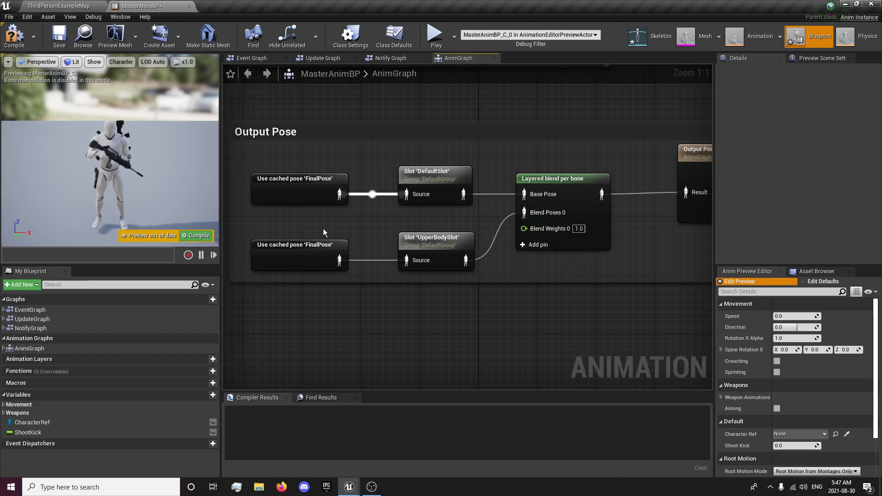
pyautogui.click(14, 35)
pyautogui.click(59, 35)
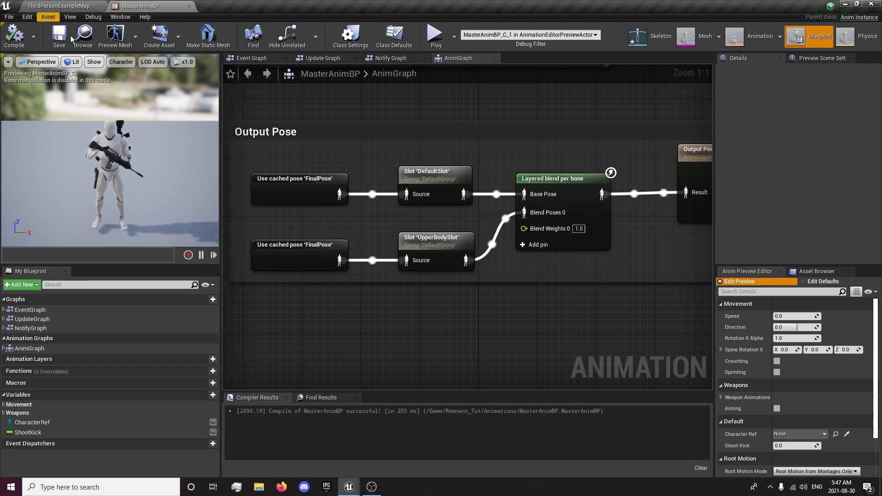
# - Add the node comment "UpperBody Blend" to the Layered blend per bone node, then compile and save the blueprint
pyautogui.click(561, 179)
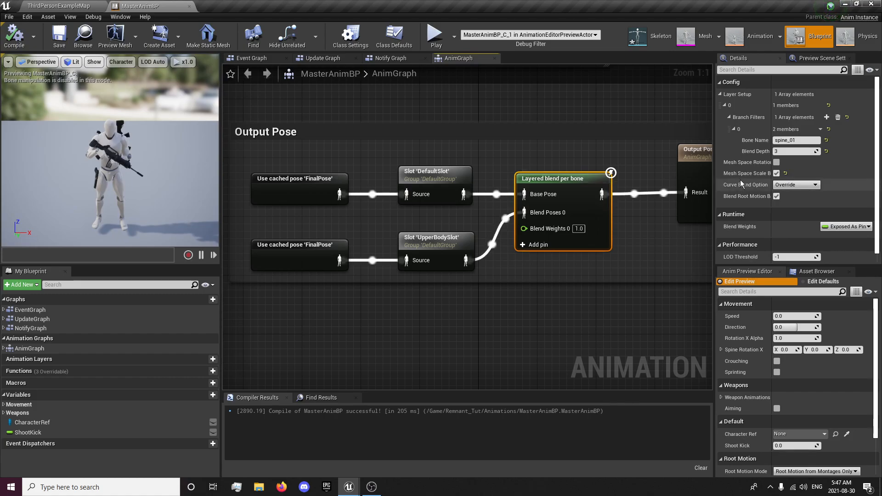
pyautogui.rightClick(552, 180)
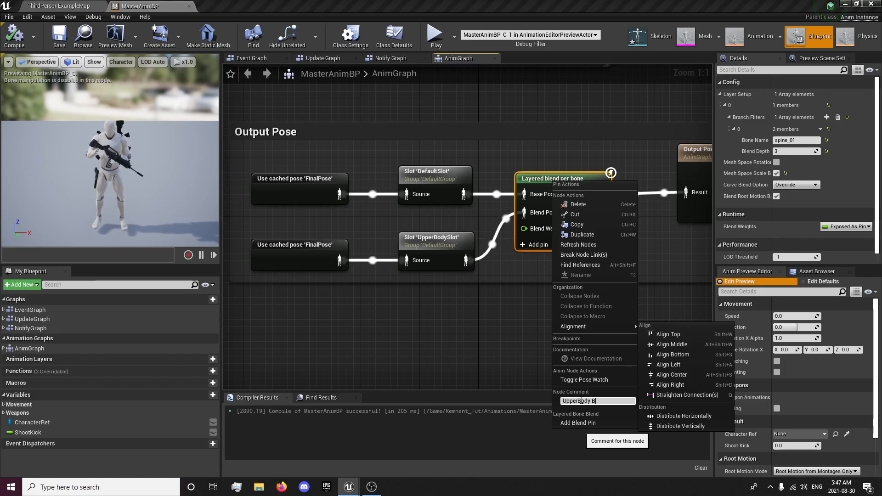
pyautogui.press('Return')
pyautogui.click(14, 36)
pyautogui.click(58, 36)
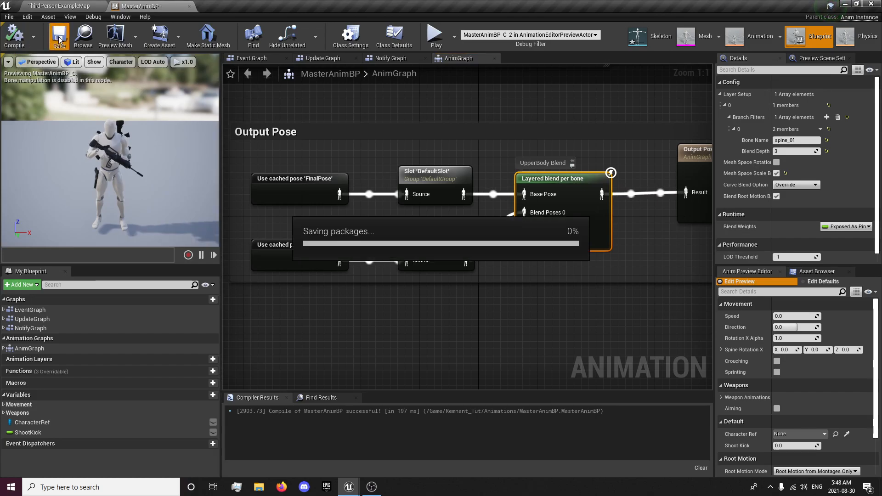
# - Playtest ThirdPersonExampleMap, running around while switching between the two weapons to check the upper-body blend, then end the session
pyautogui.click(71, 6)
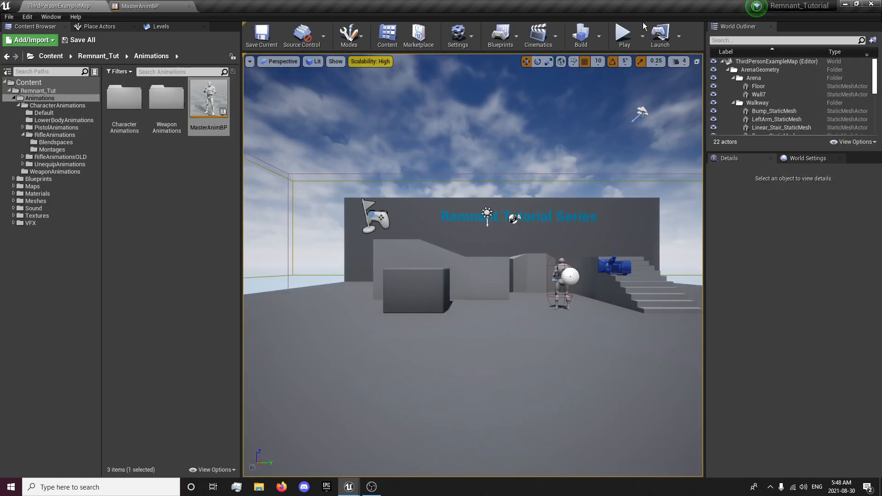
pyautogui.click(625, 41)
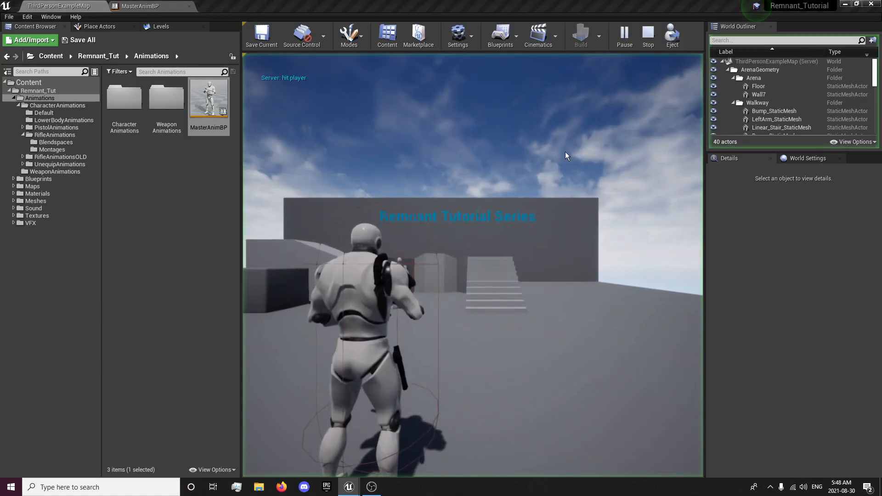
pyautogui.press('w')
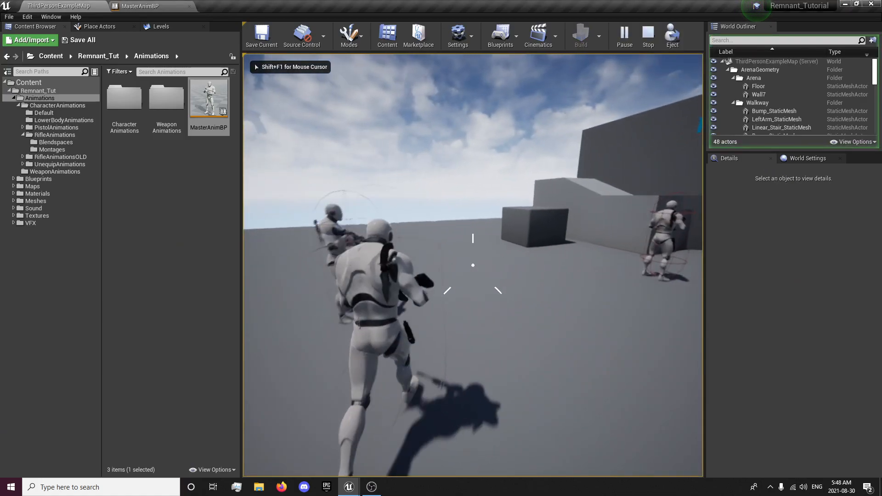
pyautogui.press('2')
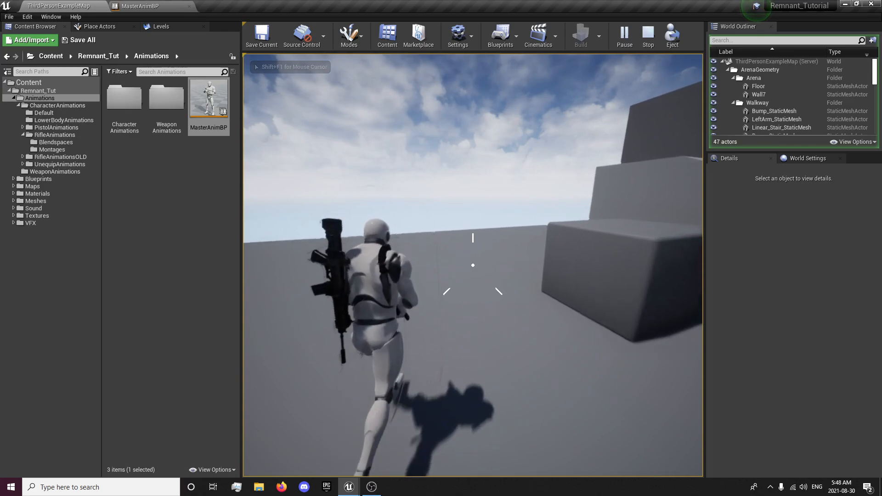
pyautogui.press('1')
pyautogui.press('w')
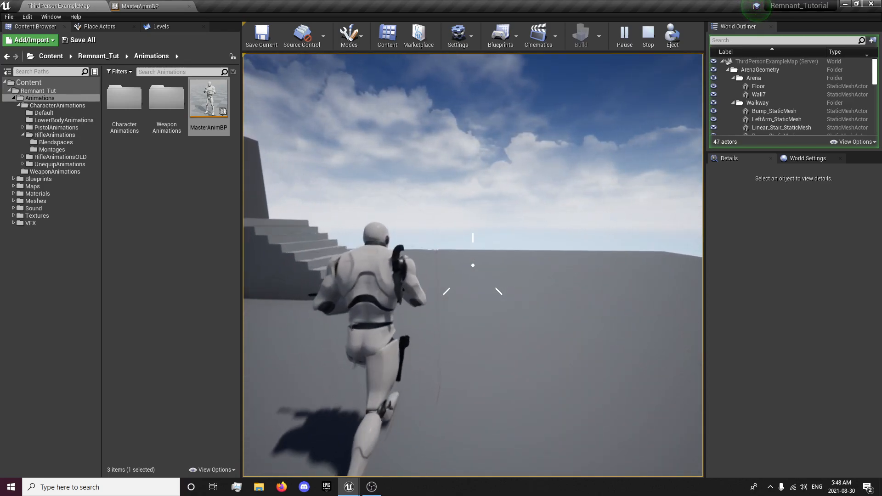
pyautogui.press('2')
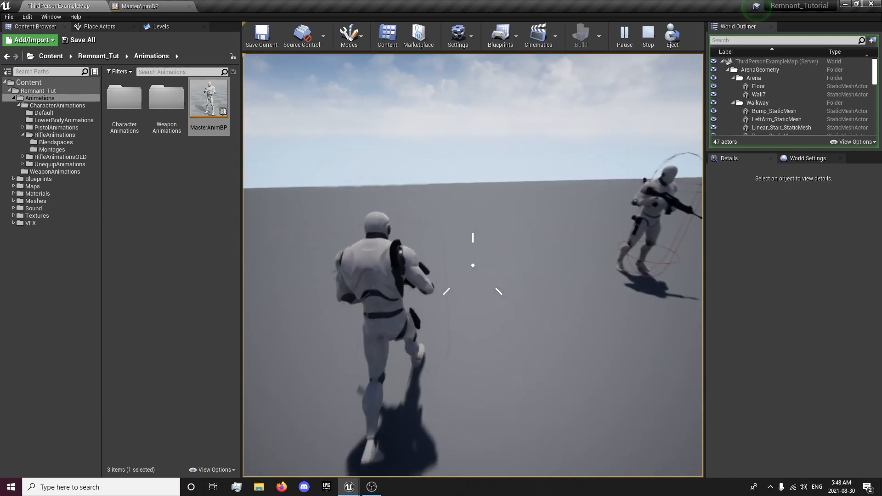
pyautogui.press('Escape')
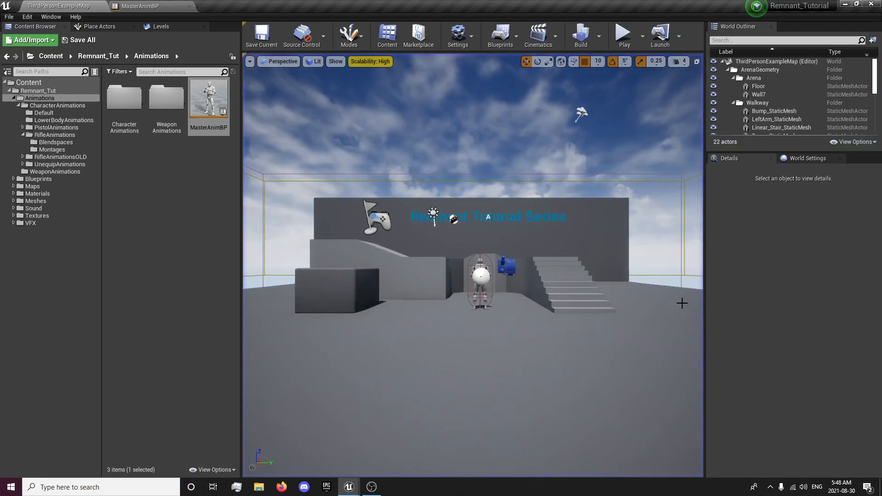
# - Move the ShootKick variable into the Weapons category of MasterAnimBP, compile the blueprint and return to ThirdPersonExampleMap
pyautogui.click(205, 275)
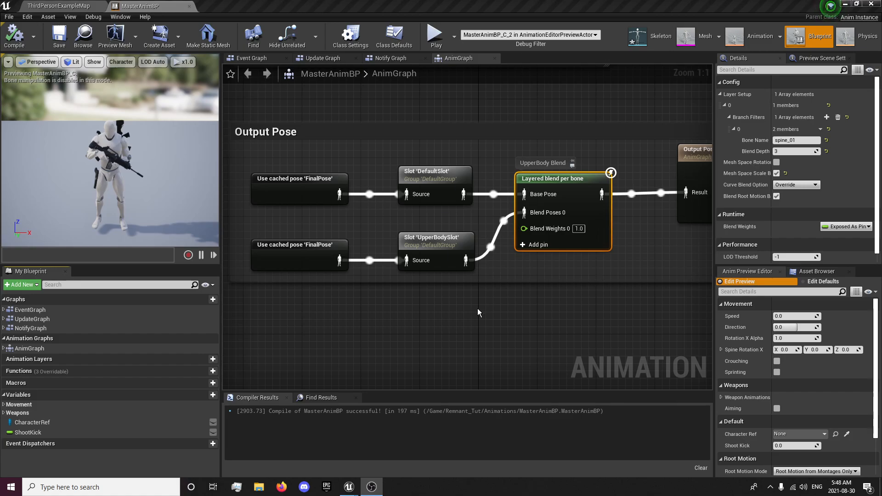
pyautogui.click(28, 433)
pyautogui.moveTo(28, 432); pyautogui.dragTo(19, 416)
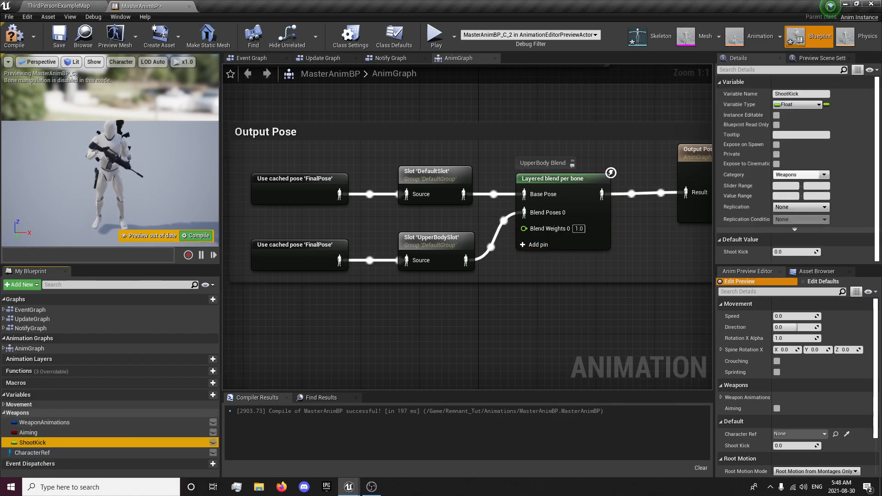
pyautogui.click(17, 37)
pyautogui.click(60, 7)
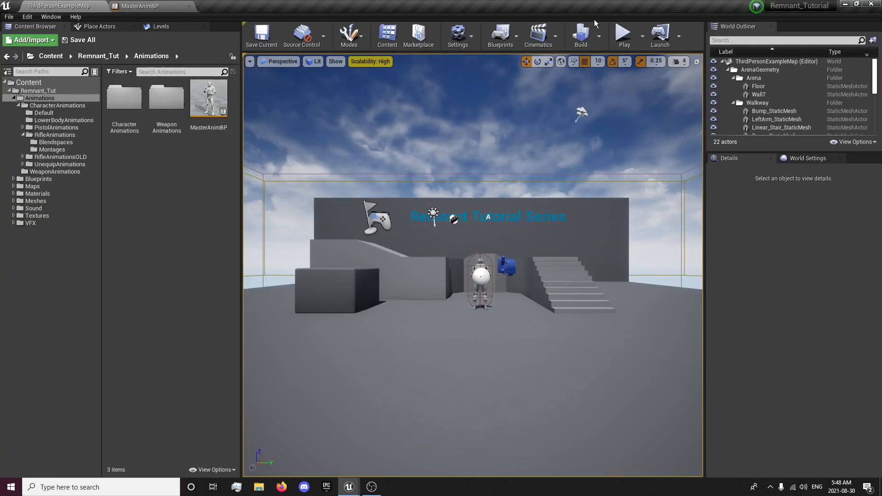